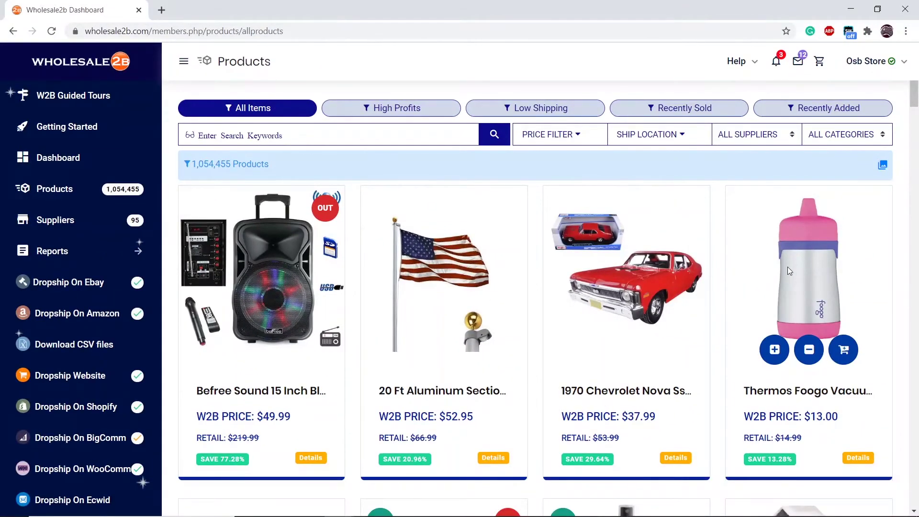
Add the 1970 Chevrolet Nova card to the eBay list and confirm the addition.
mouse_move(640, 281)
click(601, 352)
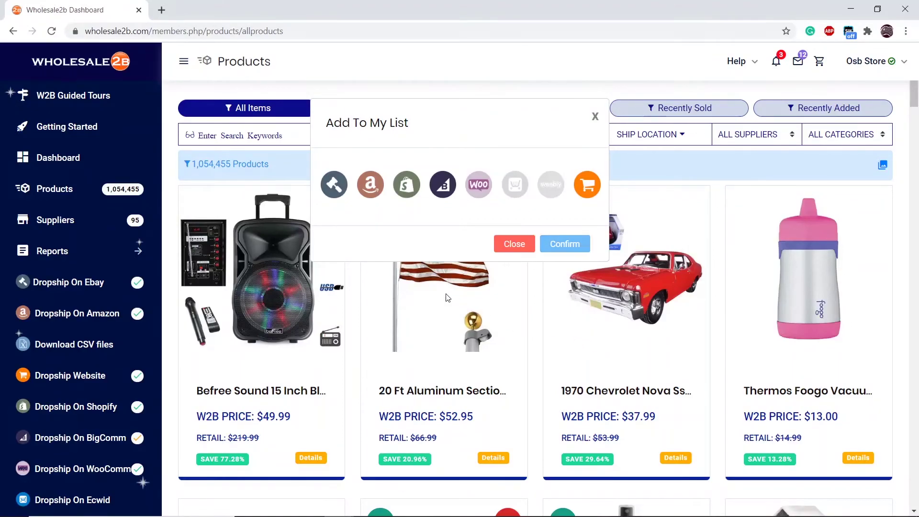
click(341, 196)
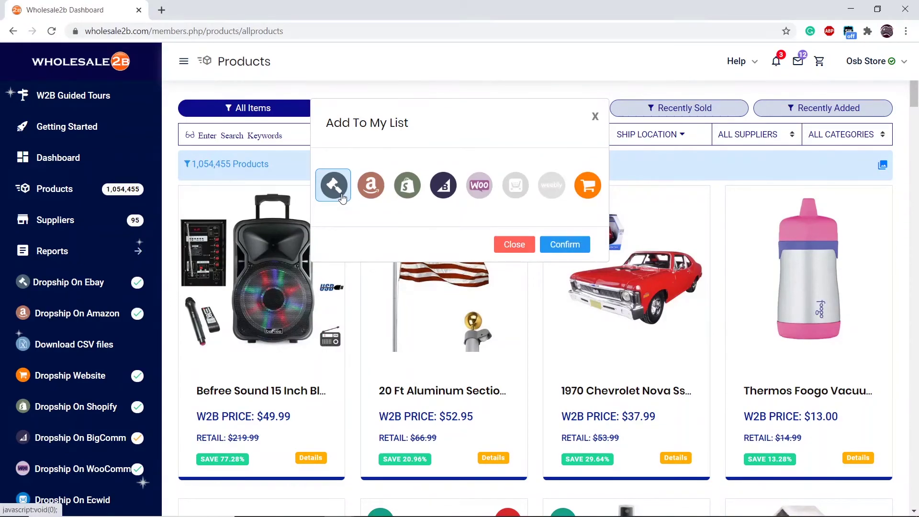
click(582, 244)
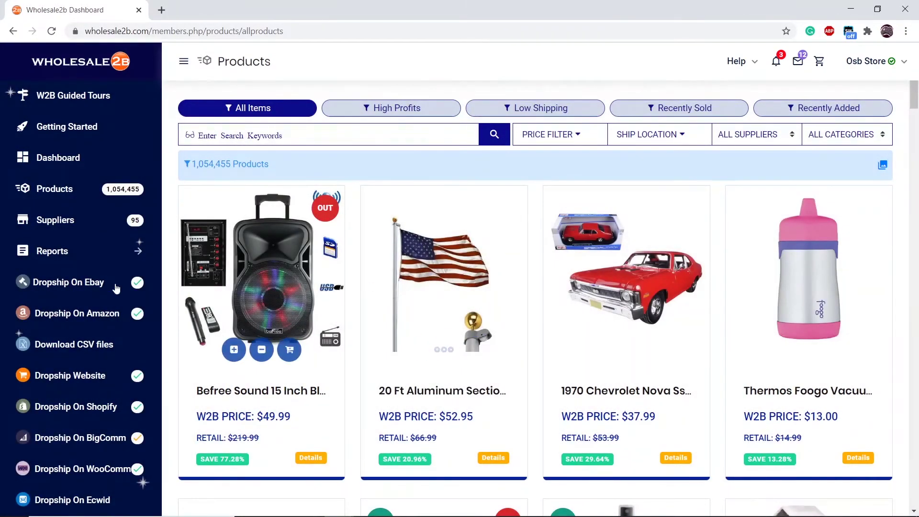
click(86, 285)
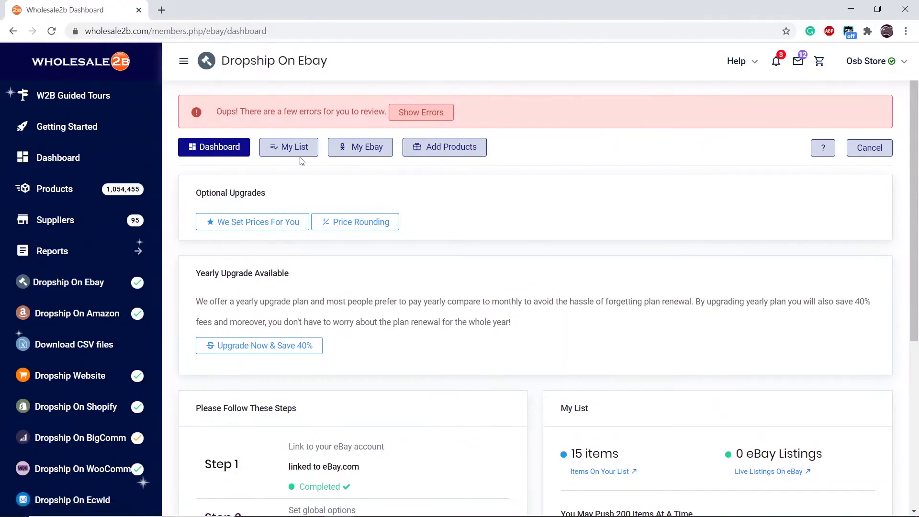
click(300, 148)
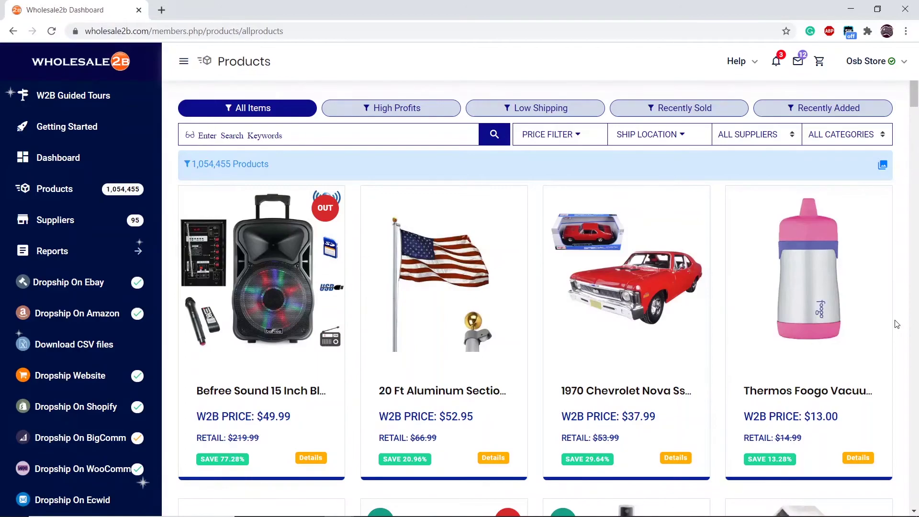
Filter the catalog to the Accessories category and bulk-add its 3,713 products to the eBay list.
click(858, 134)
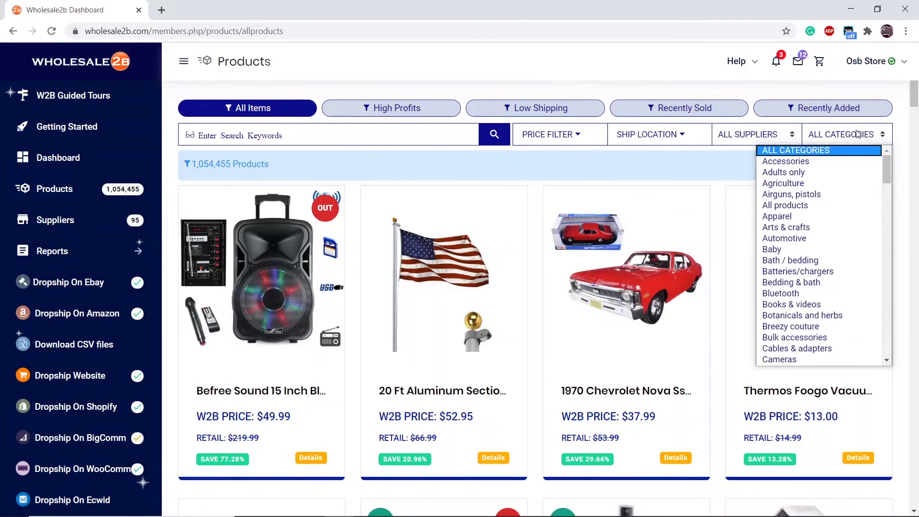
click(827, 163)
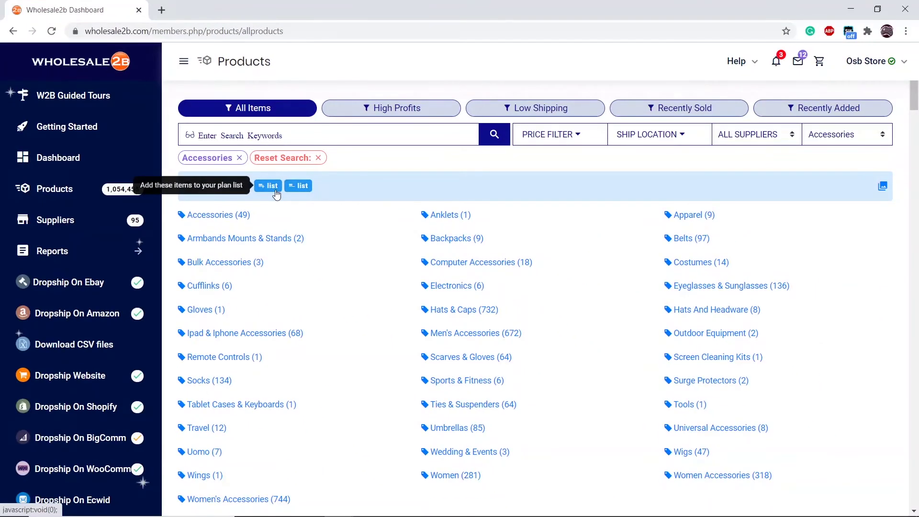
click(276, 190)
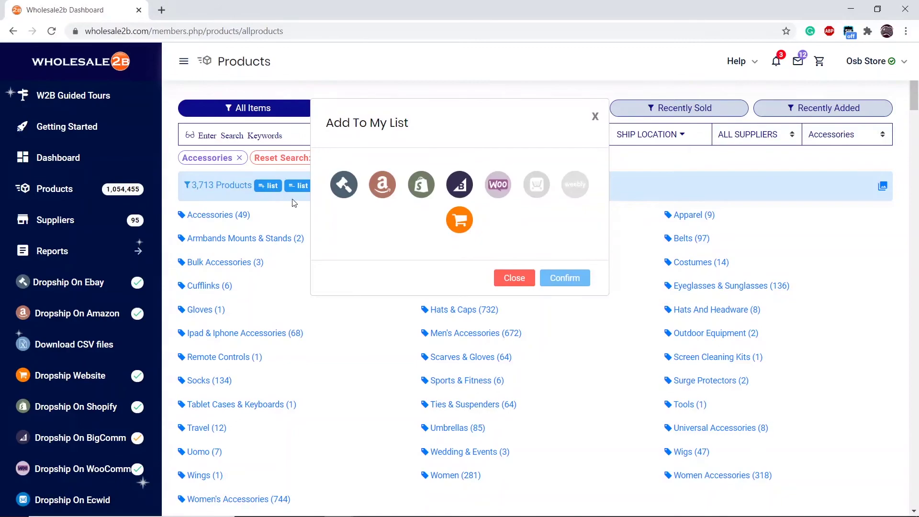
click(343, 184)
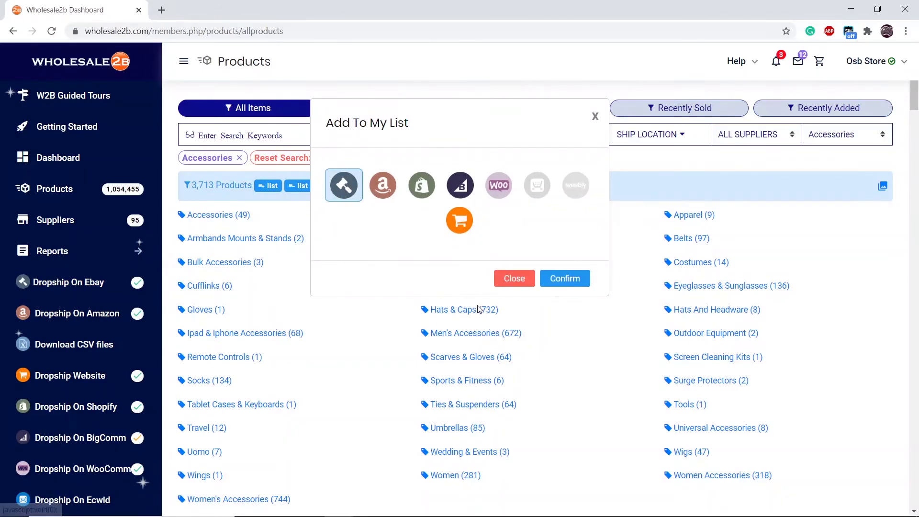
click(564, 279)
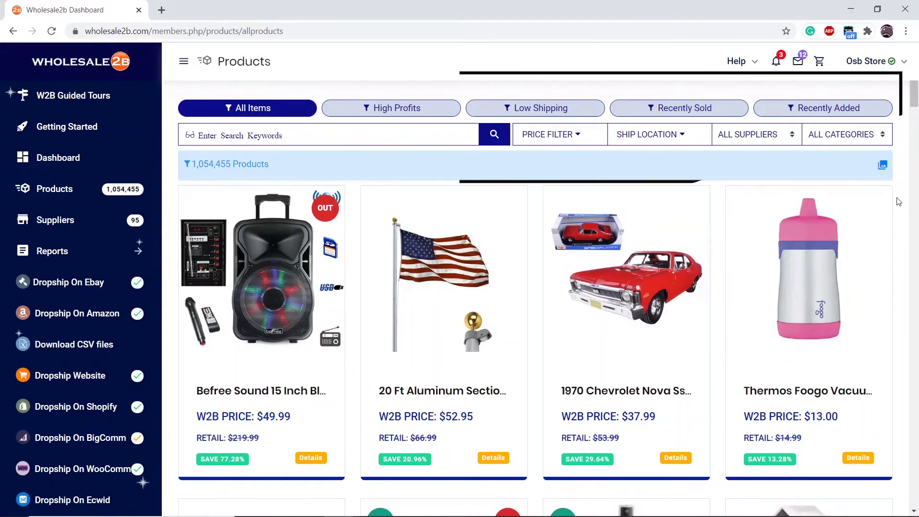
Bulk-add the $60–$100 High Profits products, then the autographed Larry Bird basketball, to the eBay list.
click(451, 113)
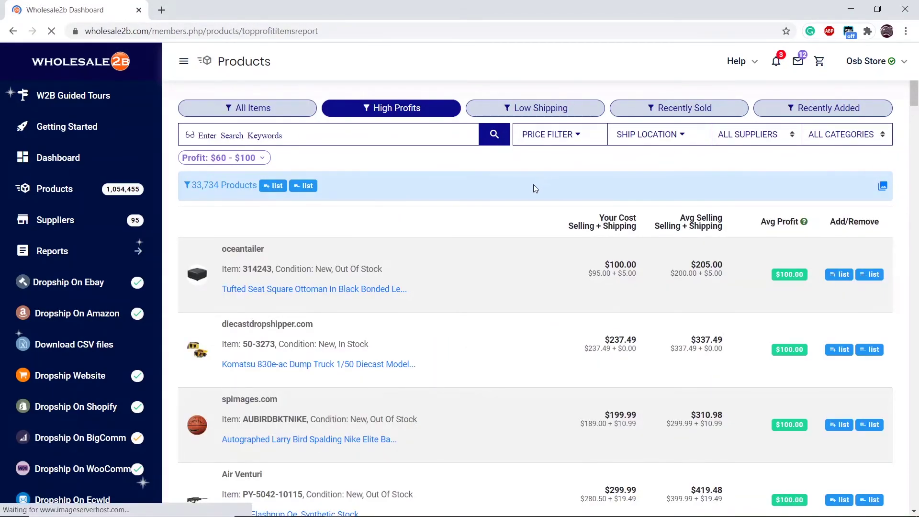
click(277, 187)
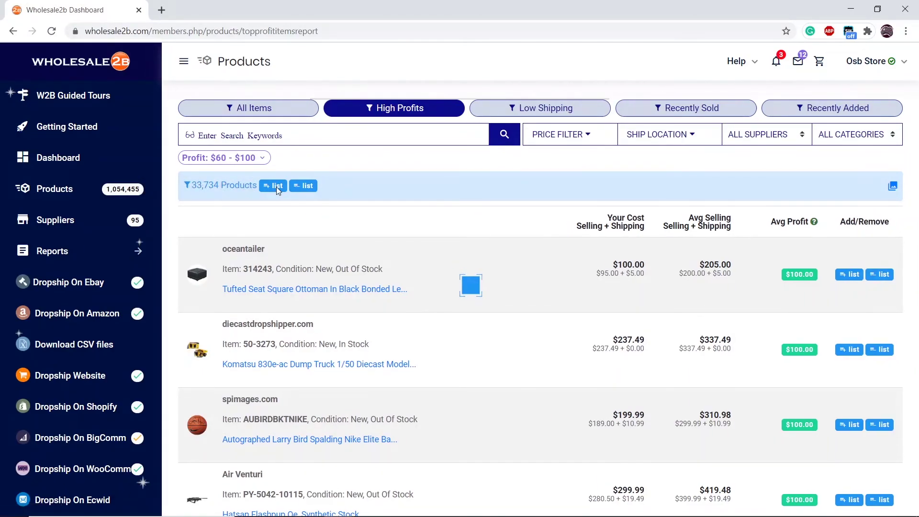
click(337, 199)
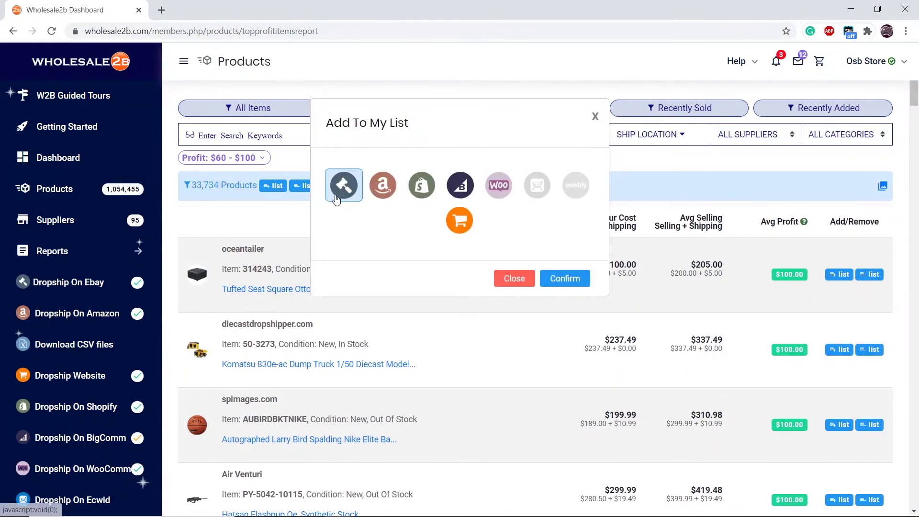
click(564, 282)
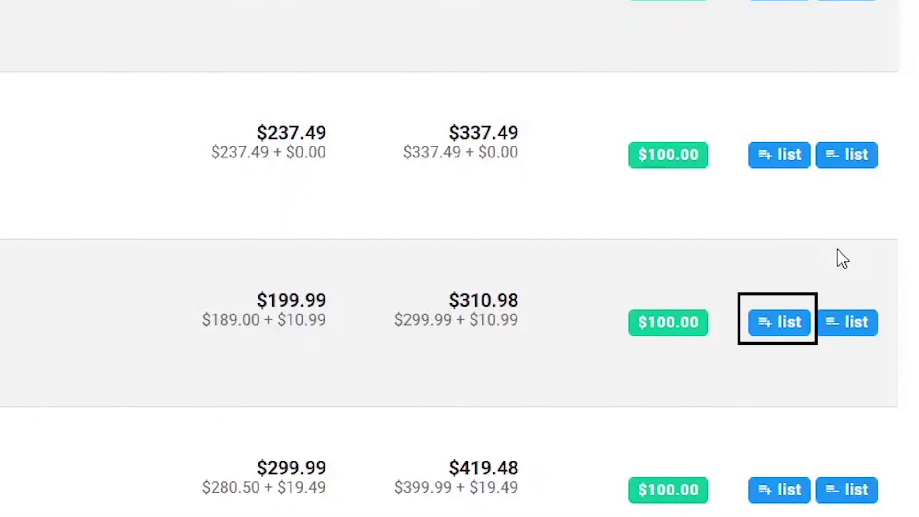
click(800, 330)
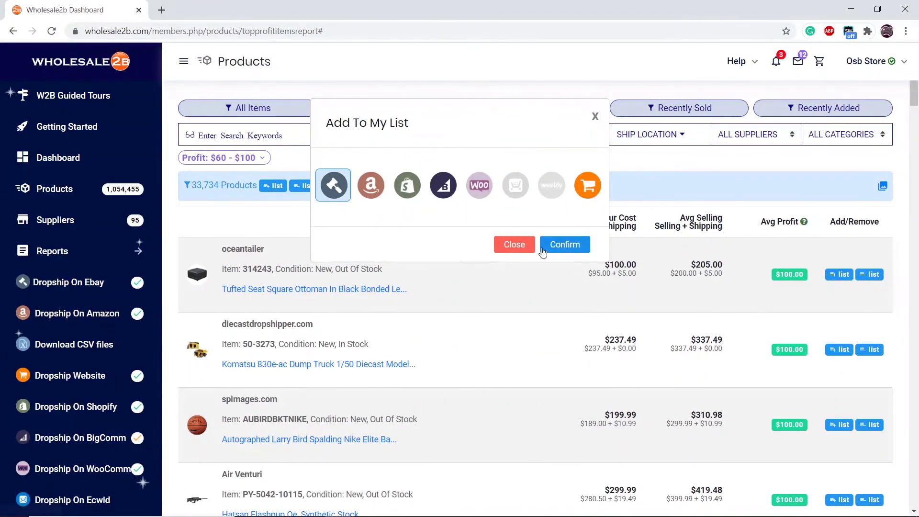
click(564, 245)
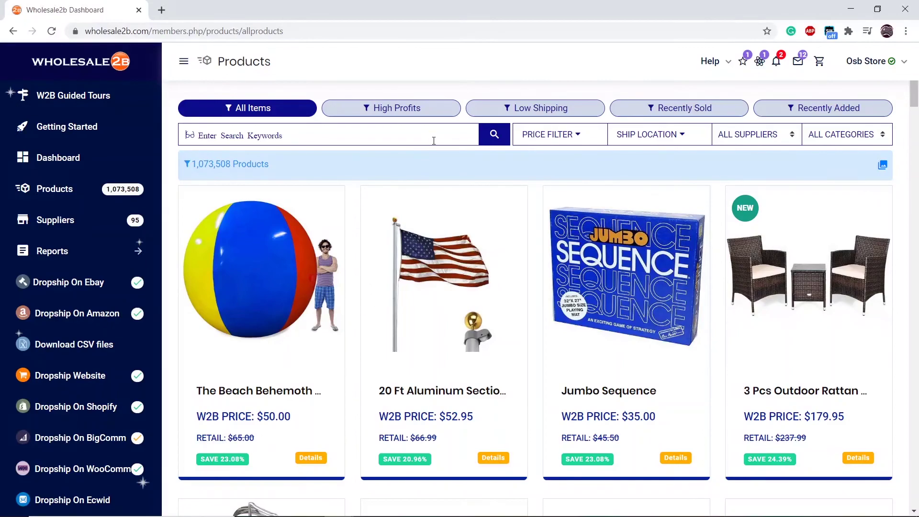
Search the catalog for 'face mask'.
text(f)
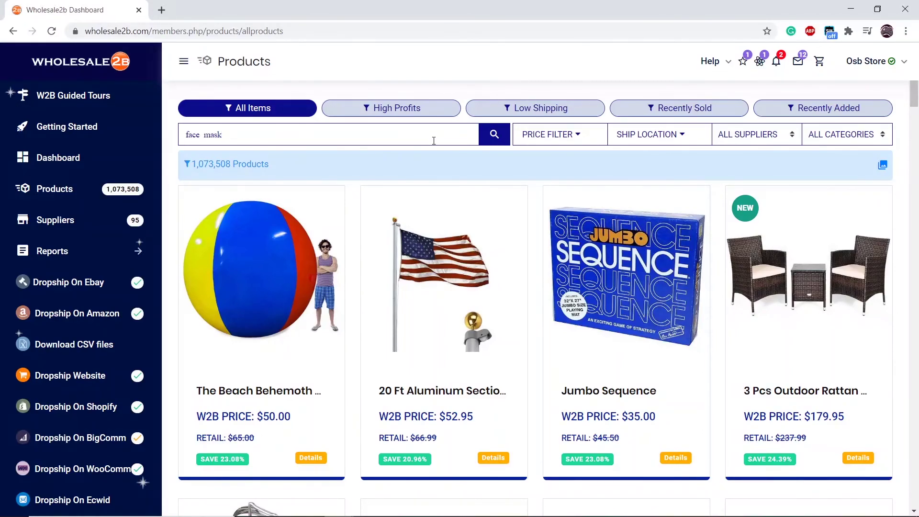
text(ace mask)
key(Return)
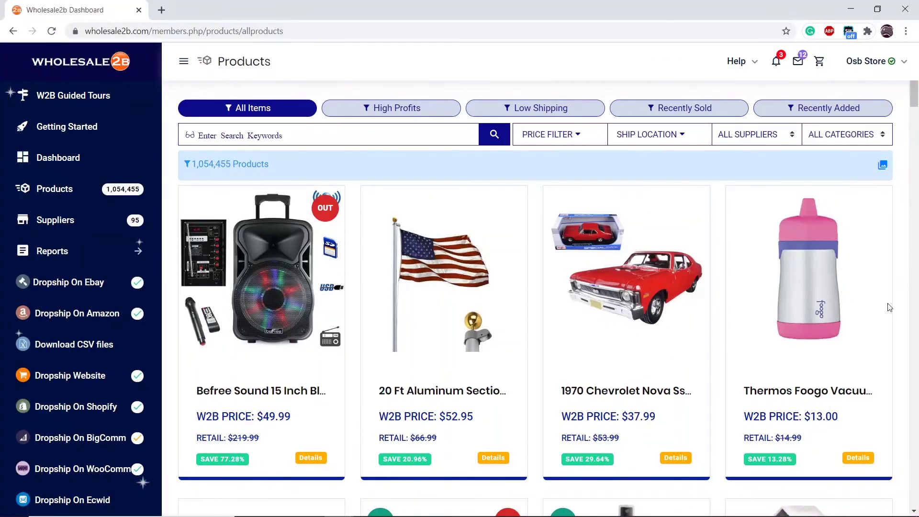
Filter to supplier Air Venturi, cancel the bulk add, and start adding the second air pistol.
click(782, 135)
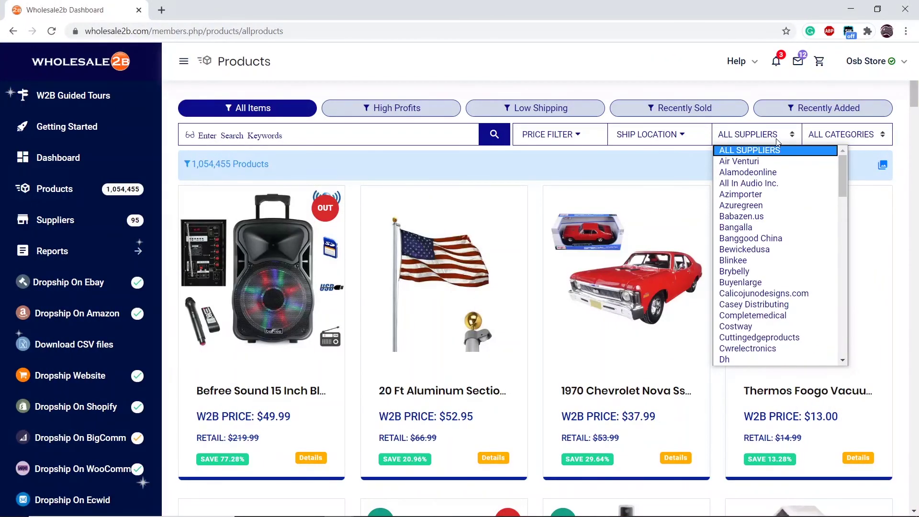
click(804, 162)
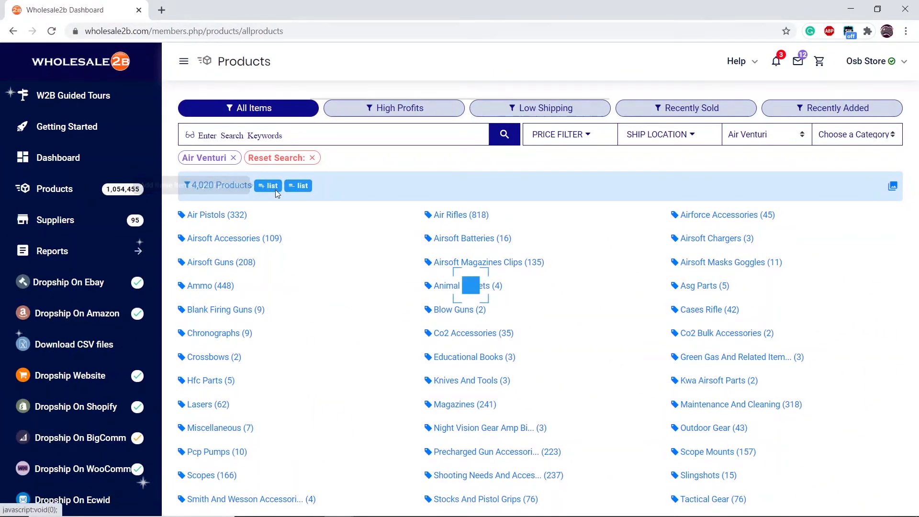
click(263, 228)
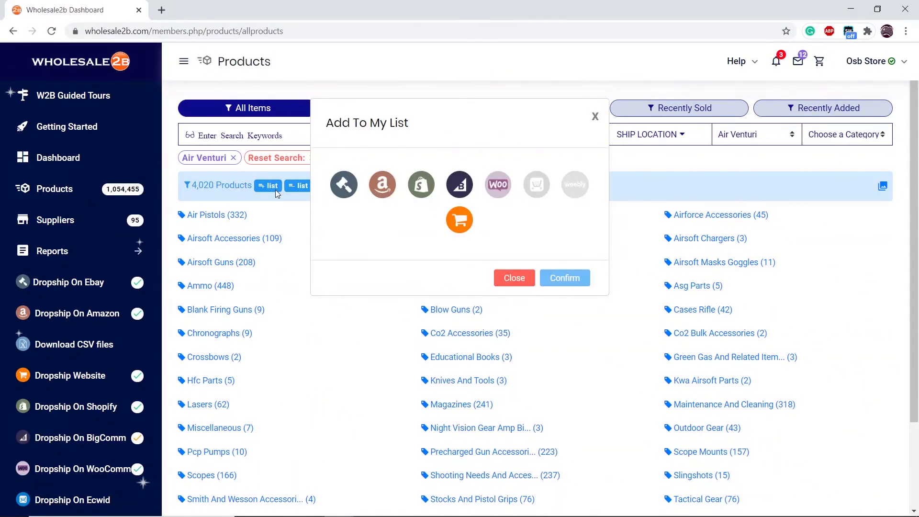
click(596, 115)
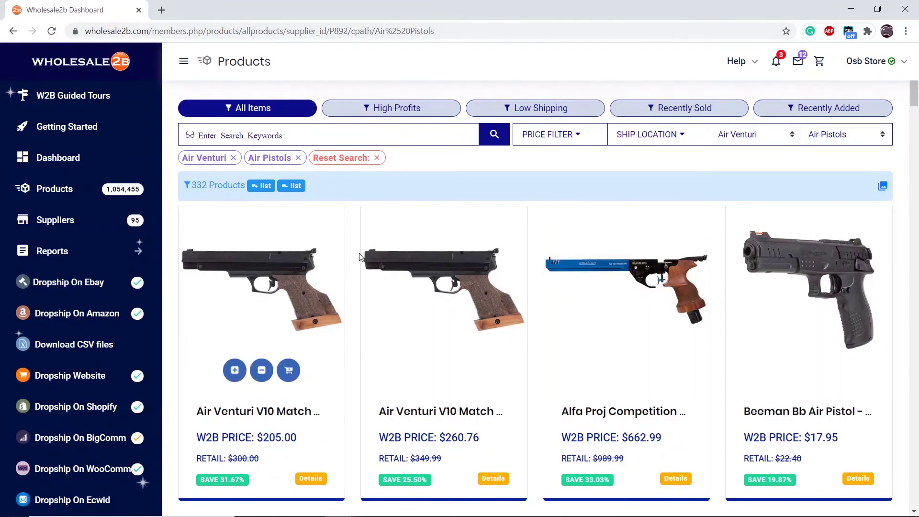
mouse_move(405, 346)
click(410, 370)
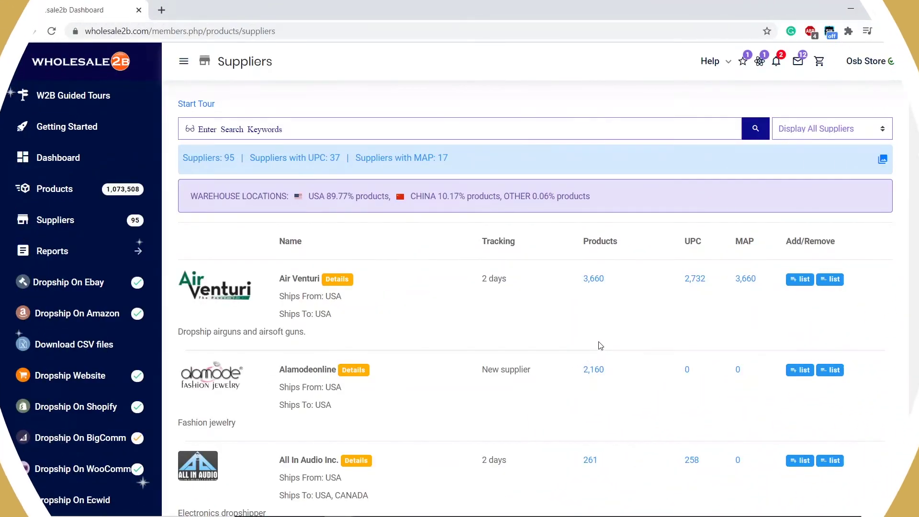
Open Azuregreen's 6,822-product listing from the Suppliers directory.
scroll(599, 345, down, 5)
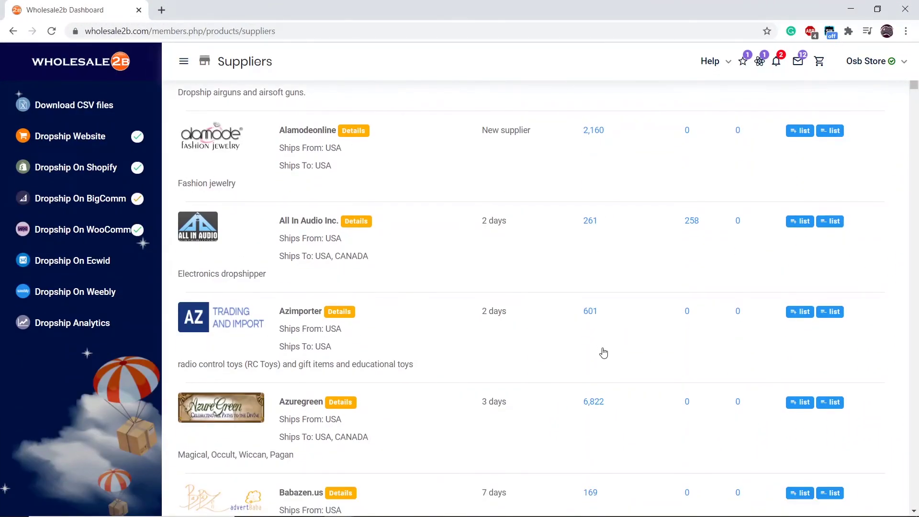
scroll(604, 353, down, 1)
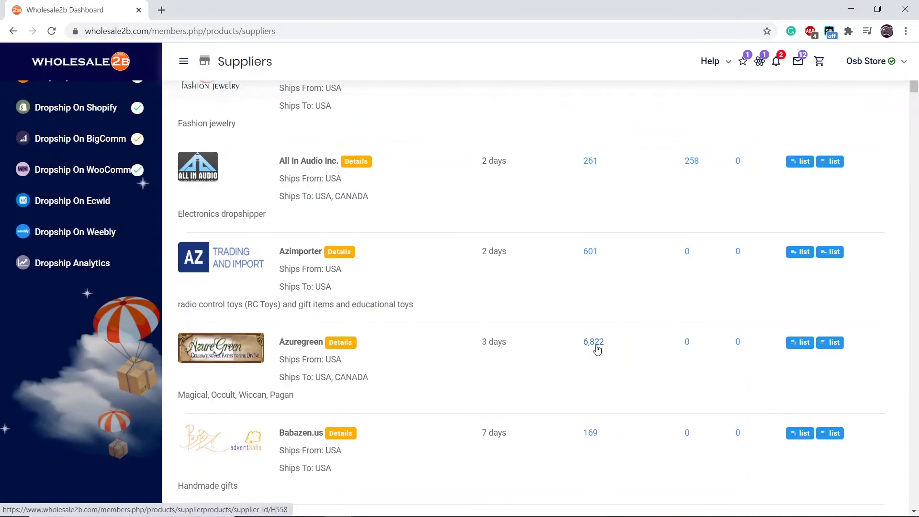
click(594, 343)
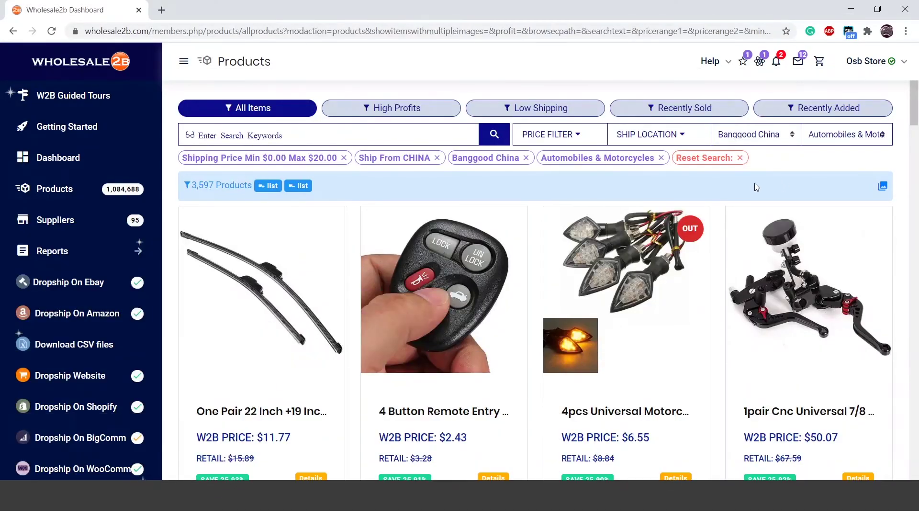
Review the Banggood China filters: $0–$20 shipping, ships from China, Automobiles & Motorcycles category.
click(556, 133)
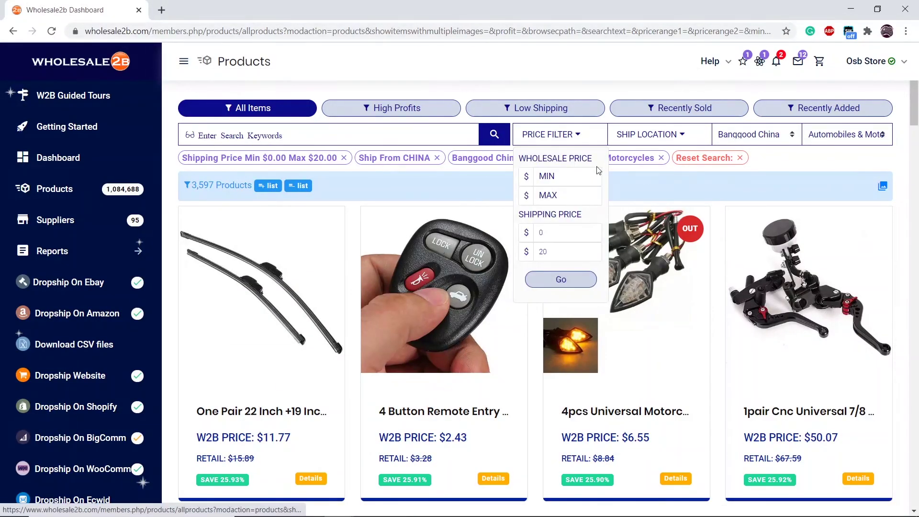
click(650, 143)
click(754, 134)
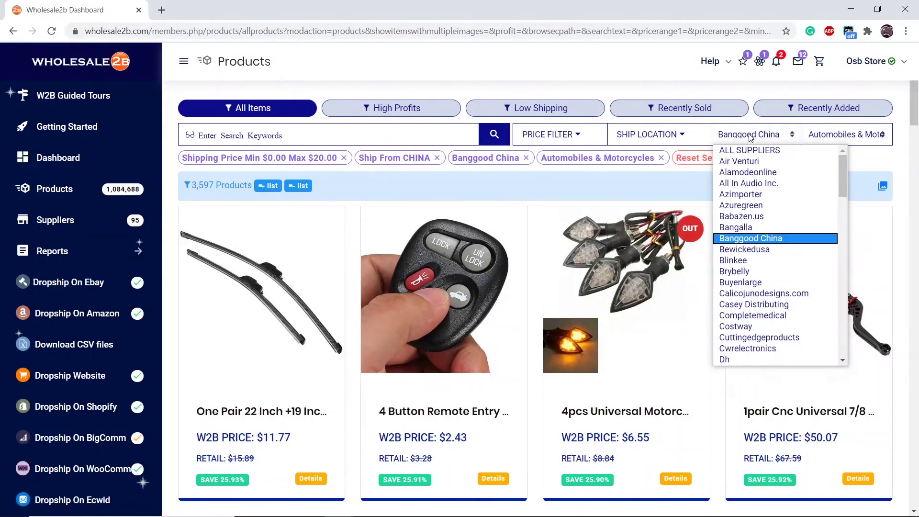
click(876, 140)
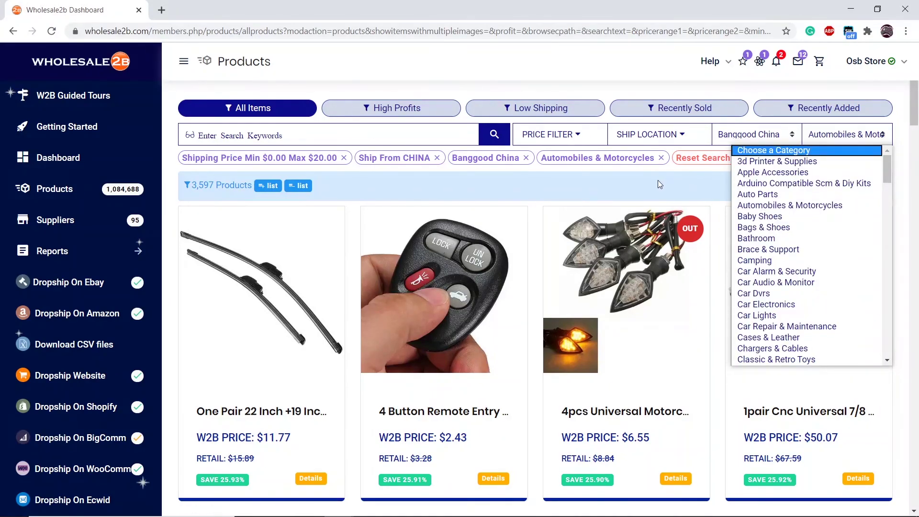